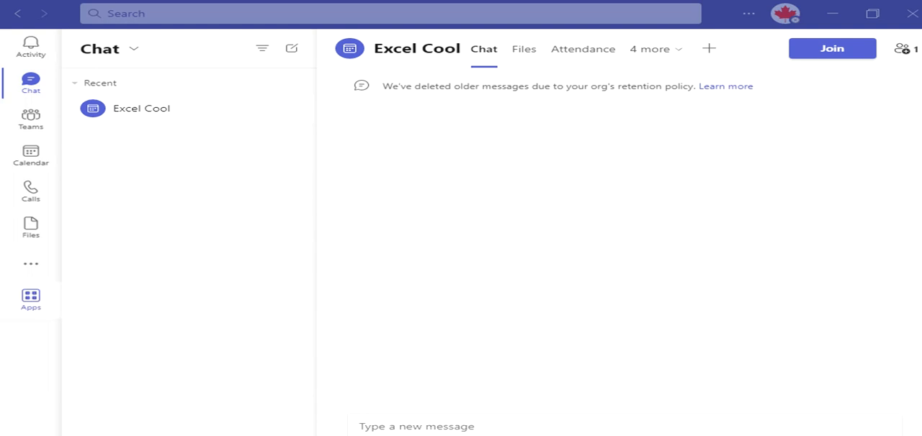
- Open the Approvals app in Teams from the list of additional apps
key("ctrl+e")
left_click(31, 300)
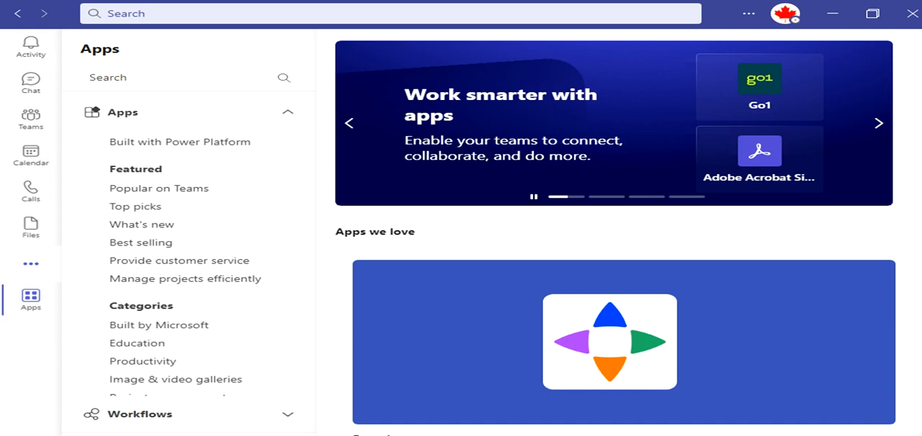
left_click(31, 265)
left_click(99, 205)
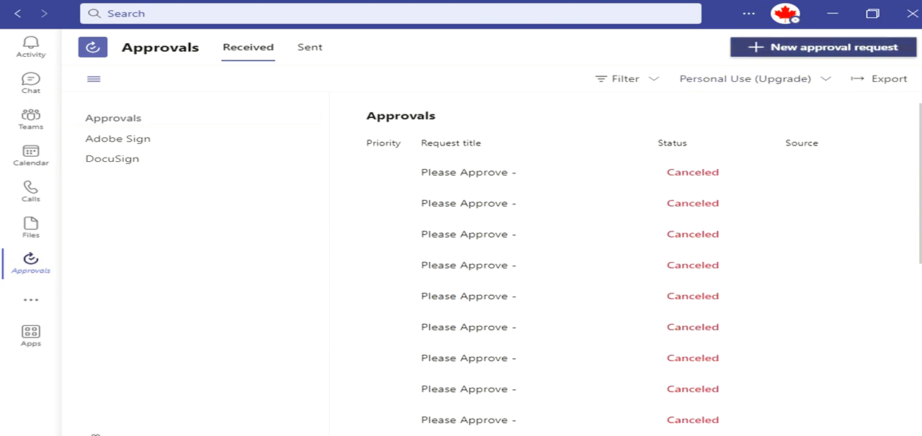
- Start a new approval request with Basic as the request type
left_click(823, 47)
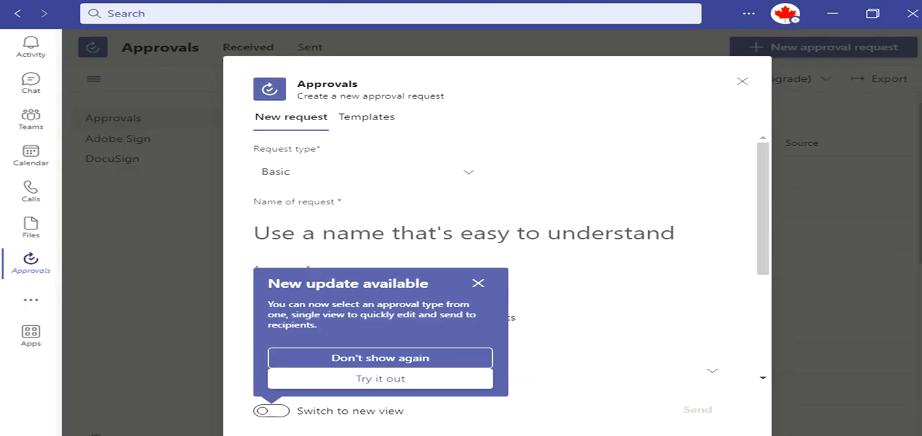
left_click(468, 172)
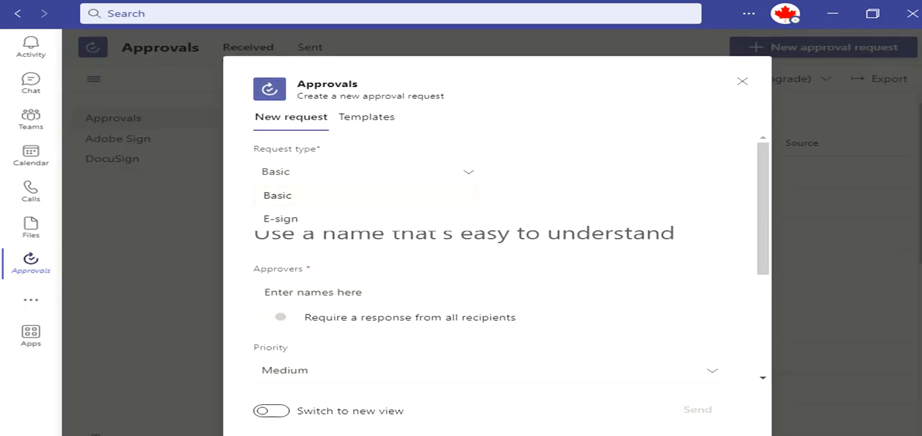
left_click(277, 196)
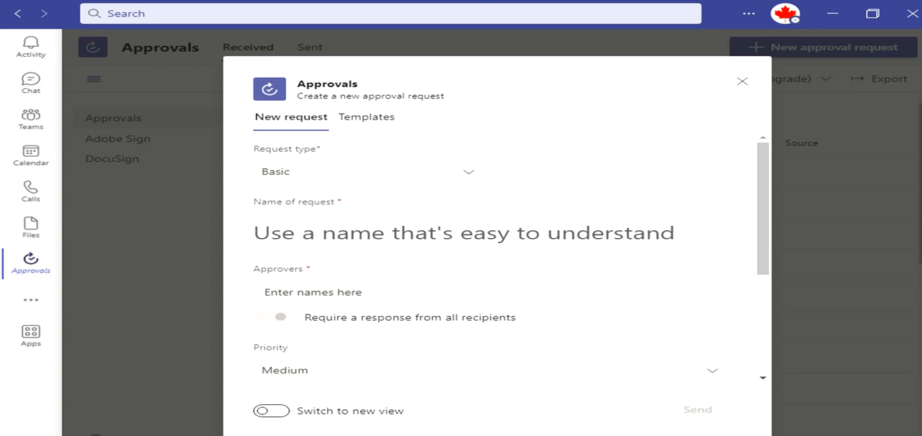
- Look over the Templates section of the approval request dialog and return to the new request form
left_click(367, 117)
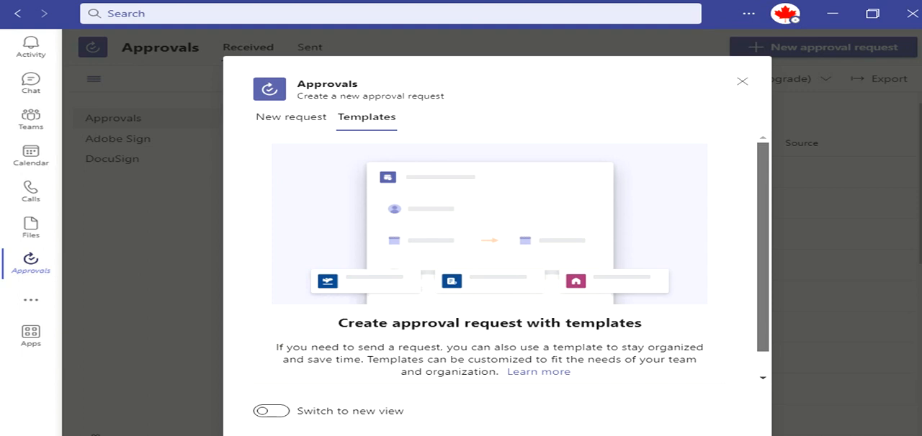
scroll(490, 259, "down", 1)
scroll(489, 260, "up", 1)
scroll(490, 259, "down", 1)
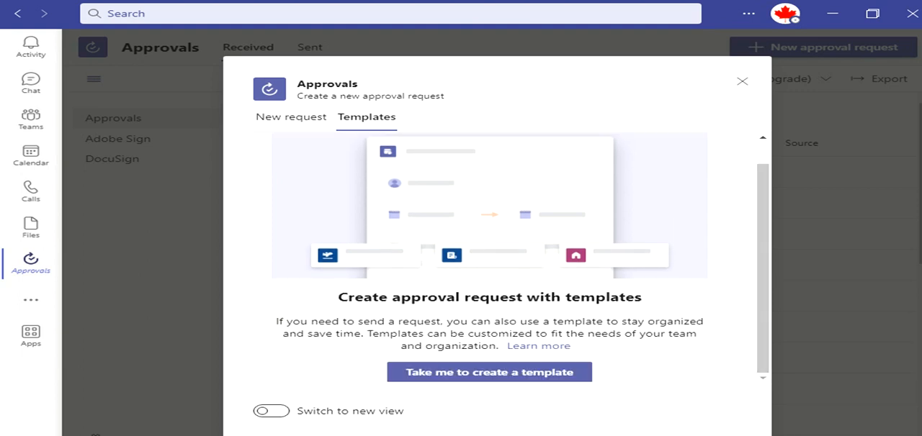
left_click(291, 118)
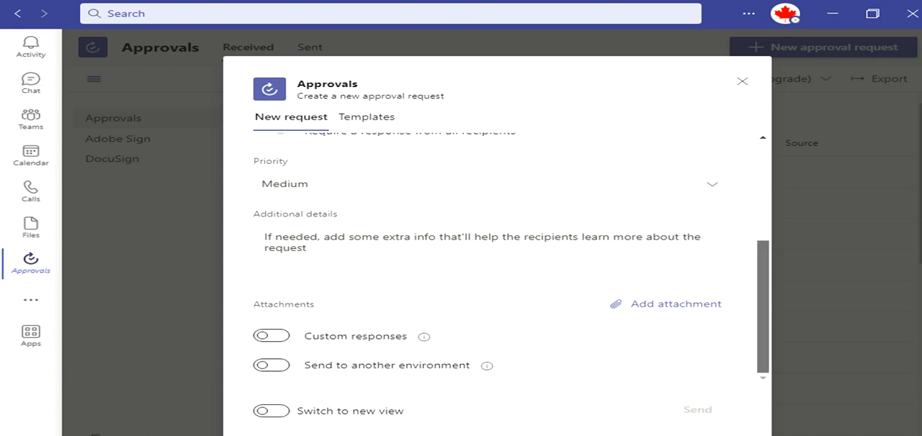
- Review the Priority levels available for the request and the additional details and attachment fields
scroll(510, 258, "up", 4)
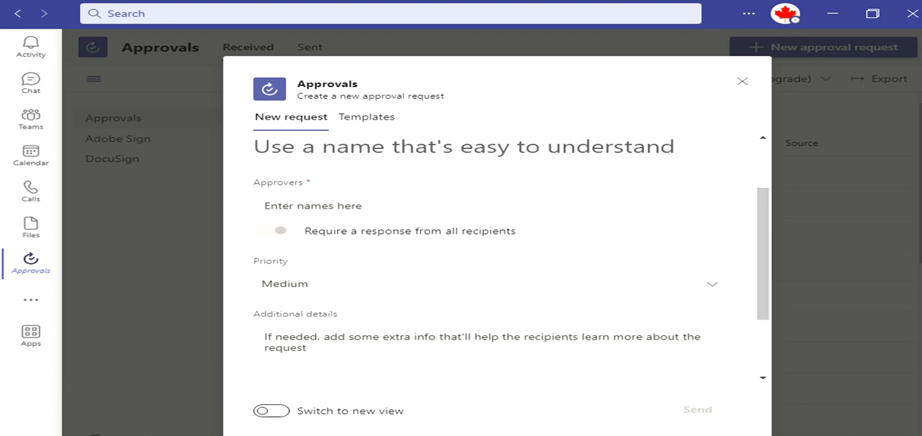
left_click(711, 284)
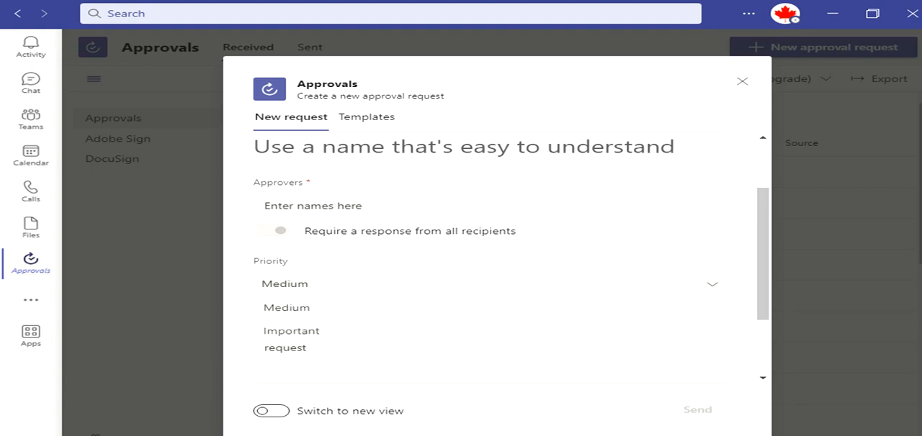
left_click(711, 284)
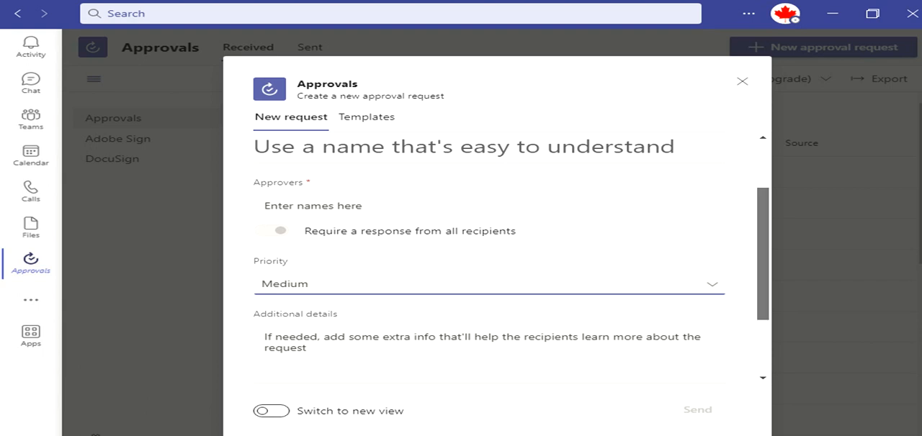
scroll(490, 274, "down", 3)
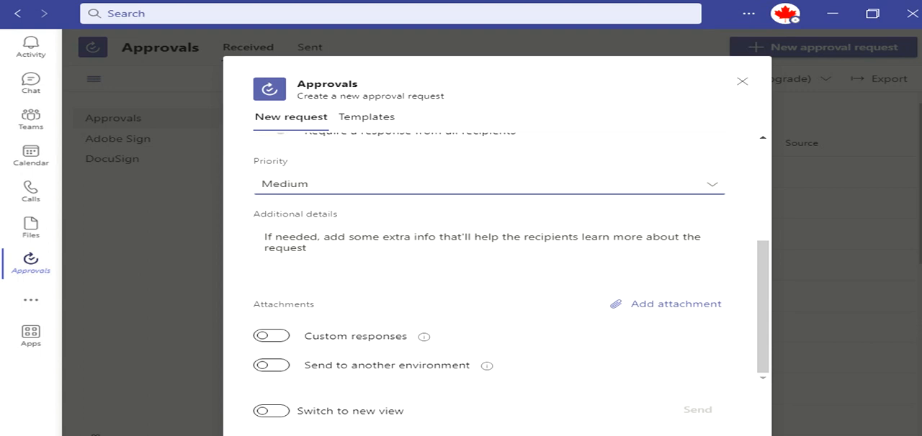
- Turn on Send to another environment and Custom responses to check their fields, and switch both options off again
left_click(271, 366)
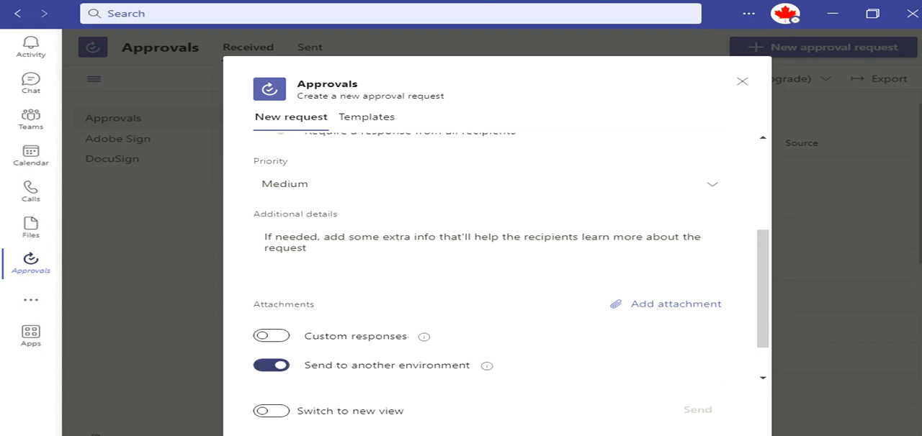
left_click_drag(763, 289, 762, 314)
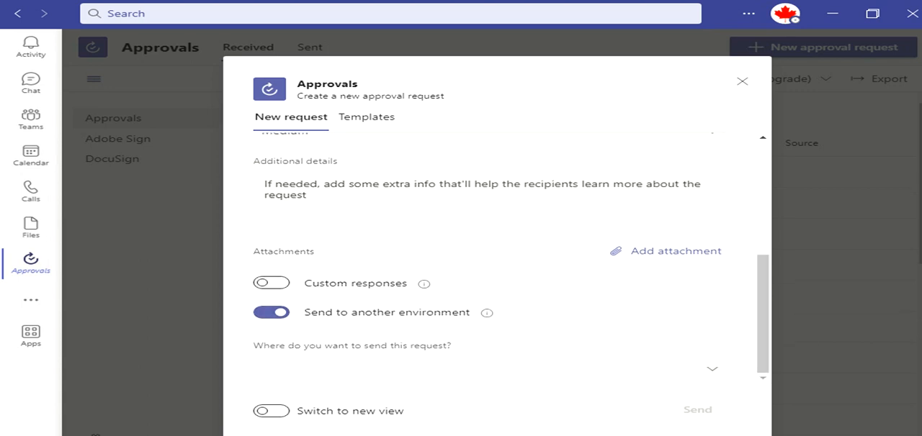
left_click(711, 370)
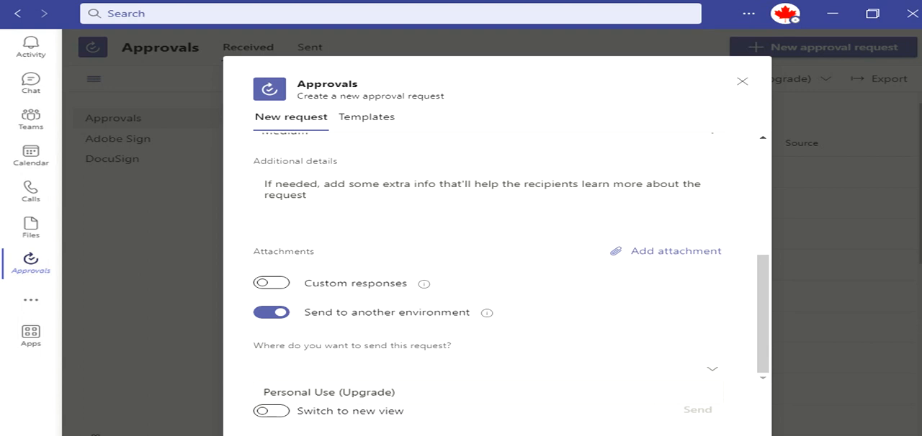
left_click(711, 369)
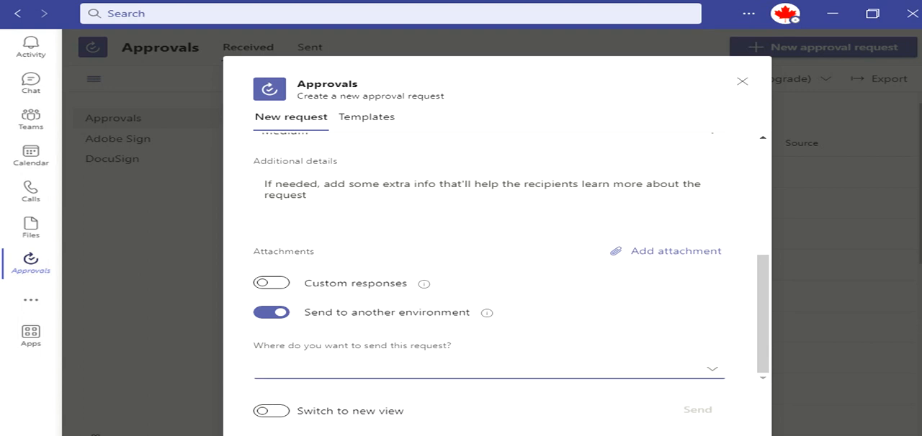
left_click(271, 283)
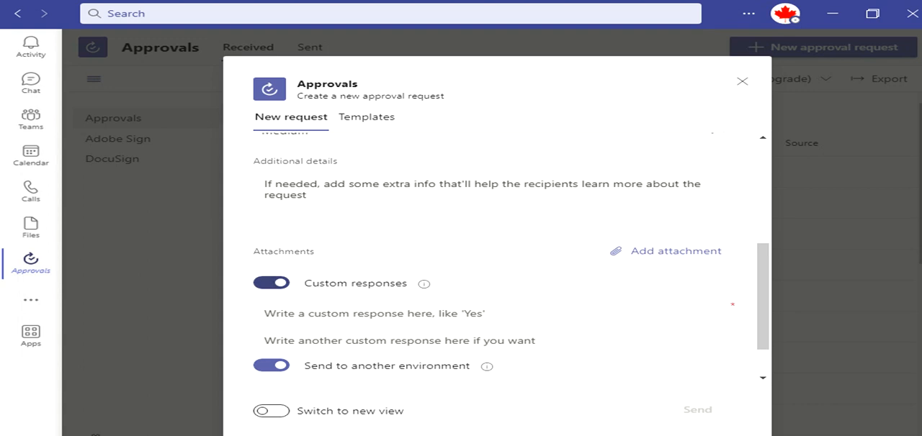
left_click(271, 283)
left_click(272, 313)
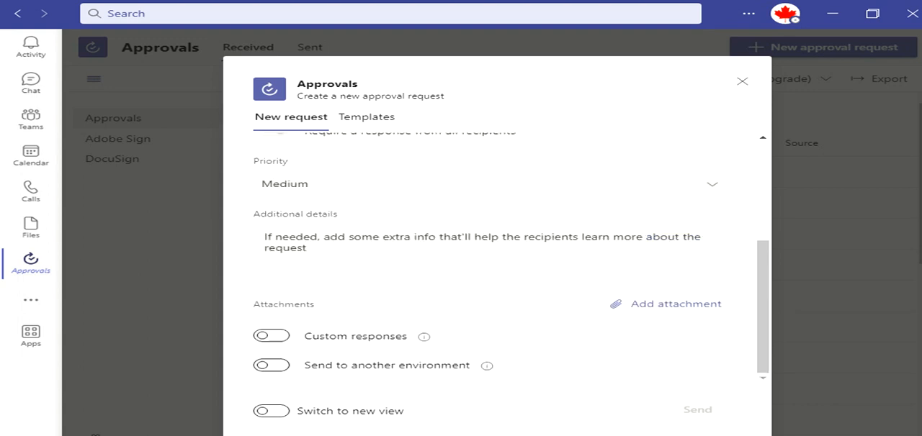
- Compare the new view of the approval creation dialog with the classic view and its Templates section
left_click(272, 411)
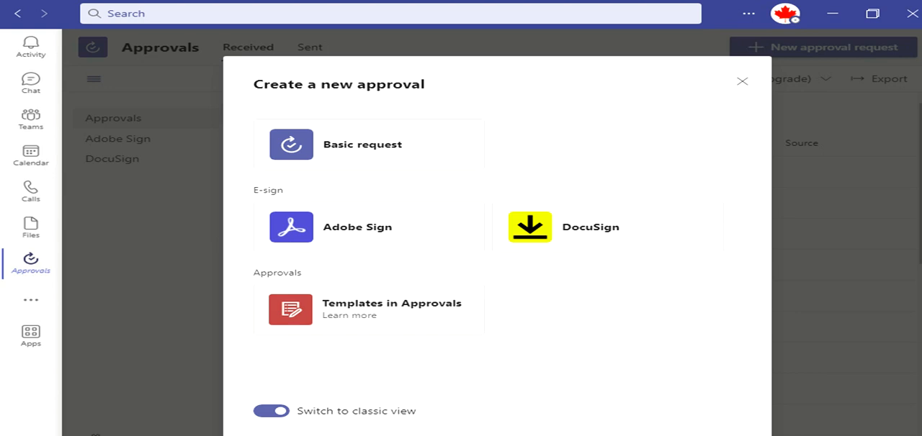
left_click(271, 411)
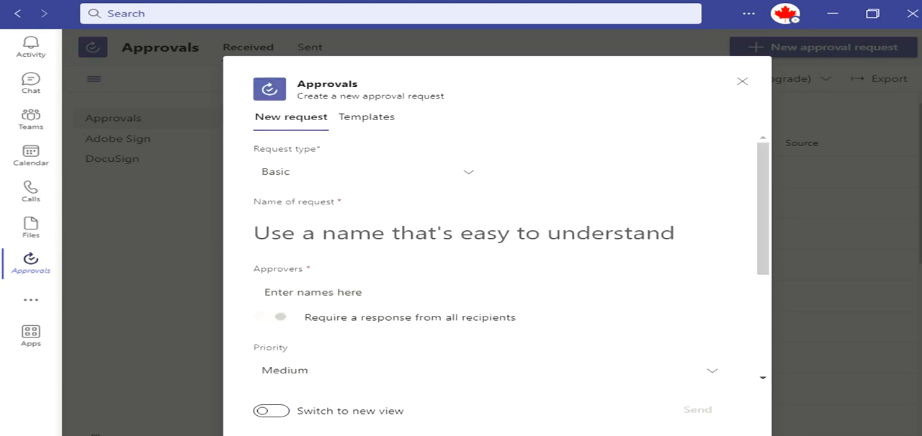
left_click(367, 117)
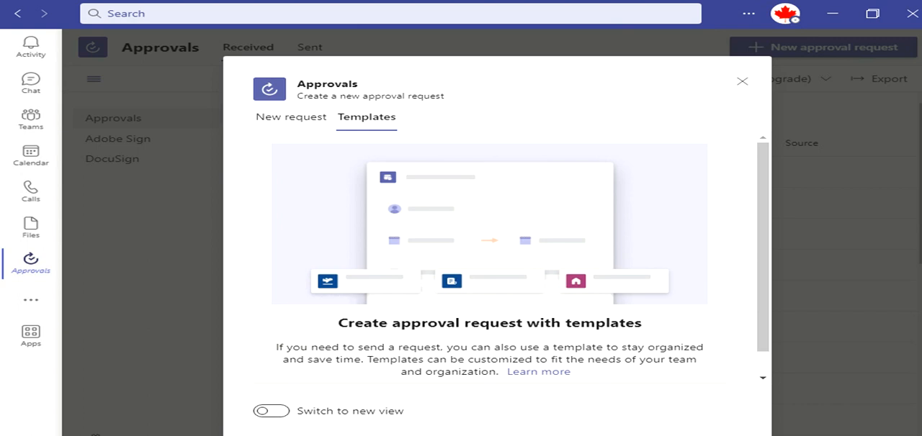
scroll(490, 260, "down", 1)
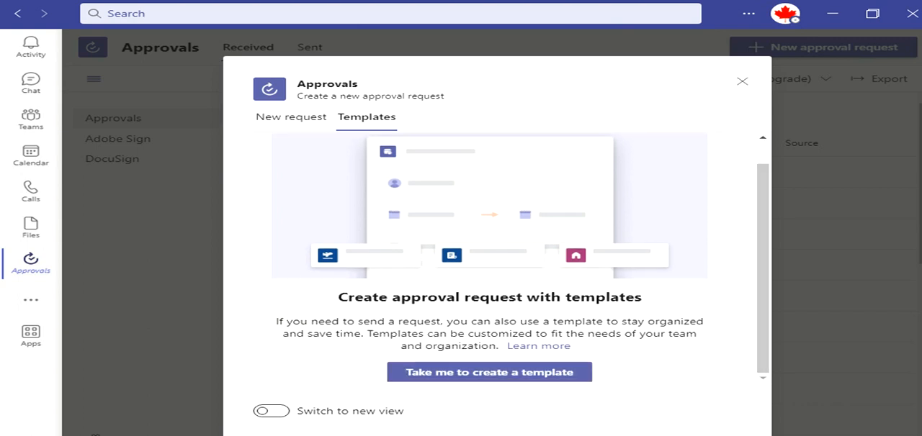
left_click(272, 411)
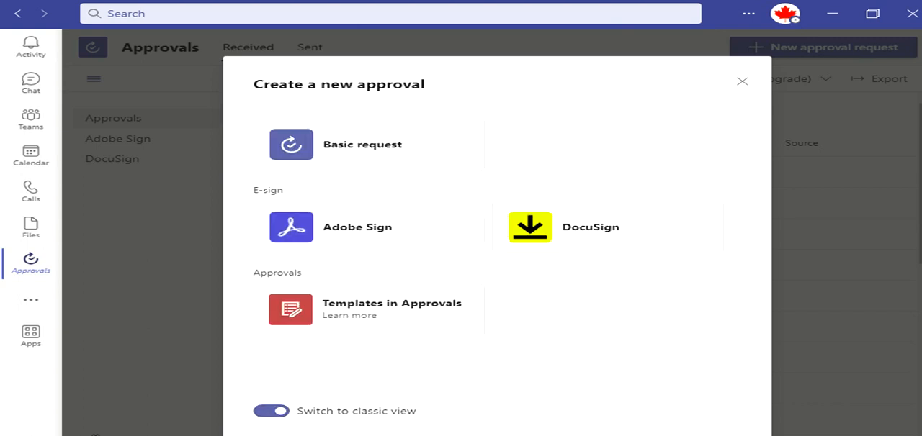
left_click(272, 411)
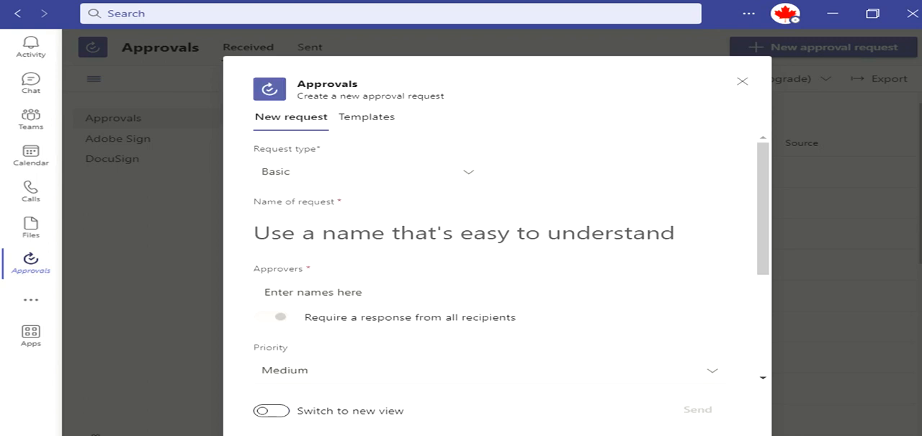
- Go to template management from the Templates section of the approval request dialog
left_click(366, 117)
left_click_drag(762, 223, 763, 244)
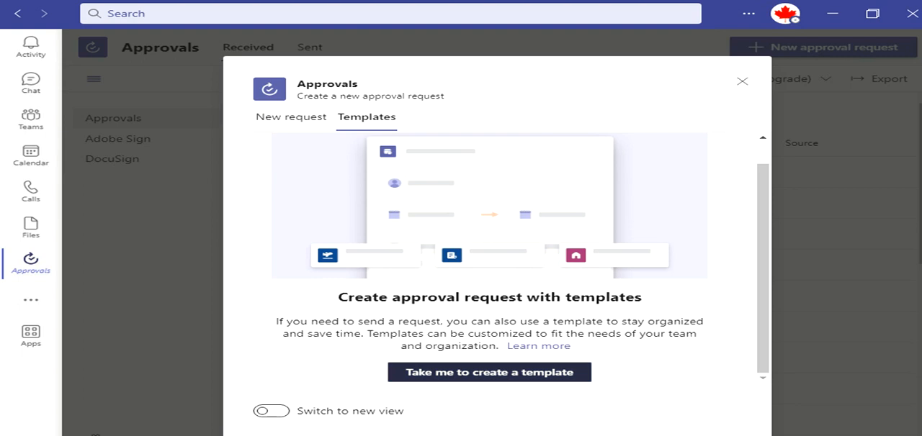
left_click(425, 372)
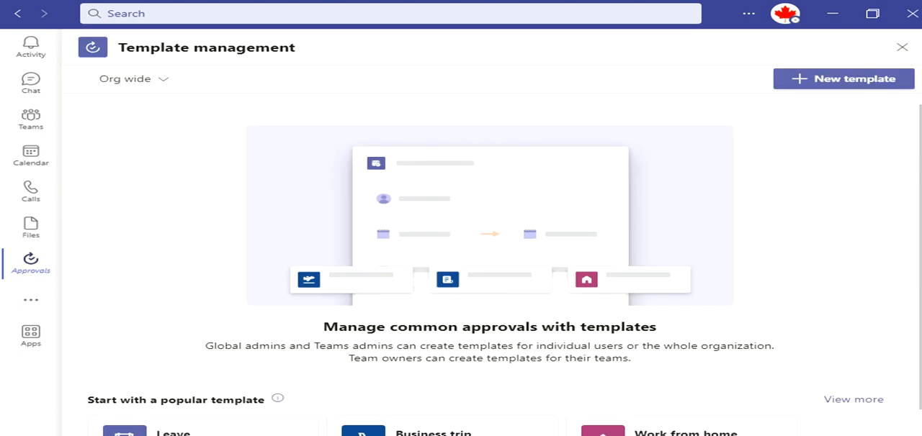
- Open the popular Leave template's preview and set the leave type to Sick
scroll(490, 252, "down", 1)
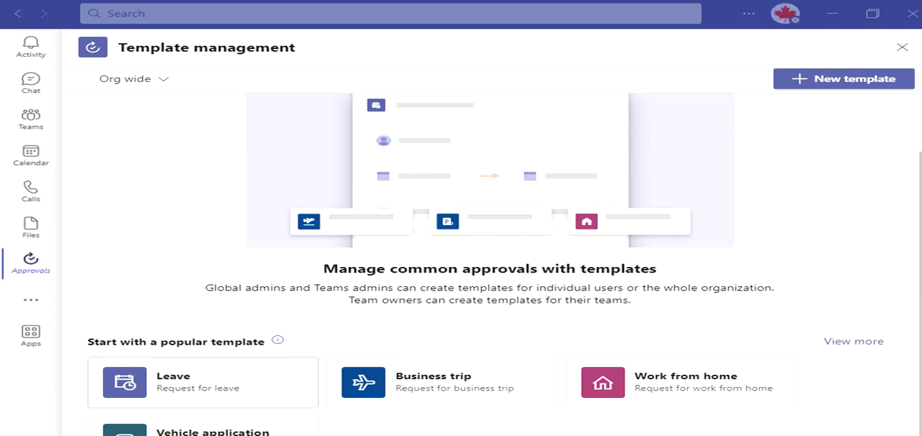
left_click(202, 381)
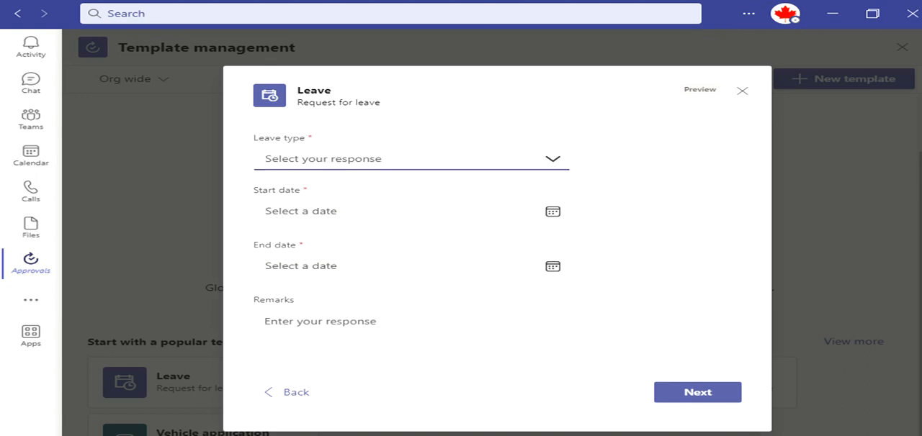
left_click(552, 160)
left_click(648, 216)
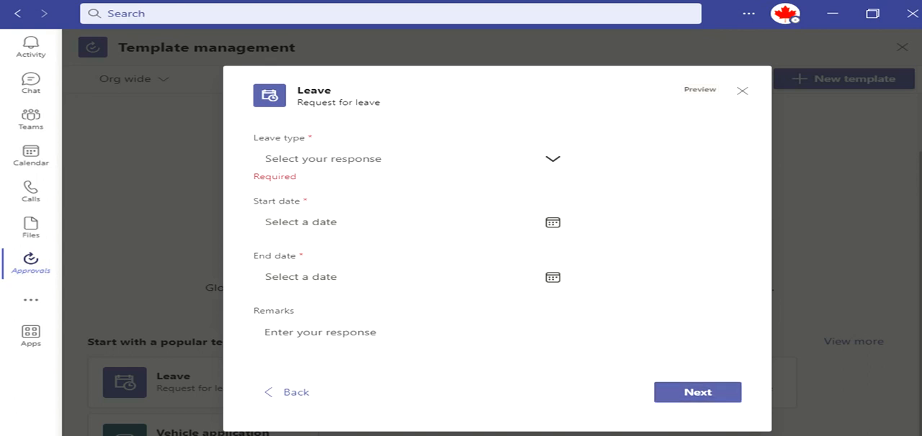
left_click(552, 159)
left_click(277, 202)
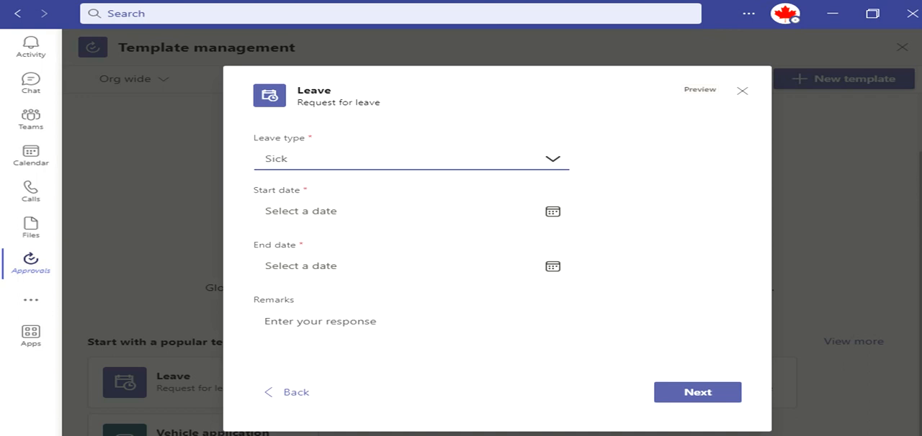
- Set the leave's start date to 2/11/2023 and end date to 2/18/2023, and continue to the instance type choice
left_click(552, 211)
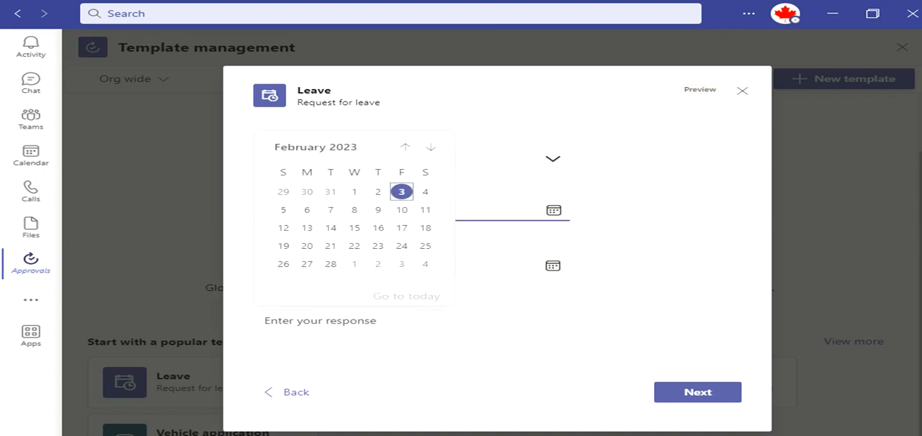
left_click(425, 209)
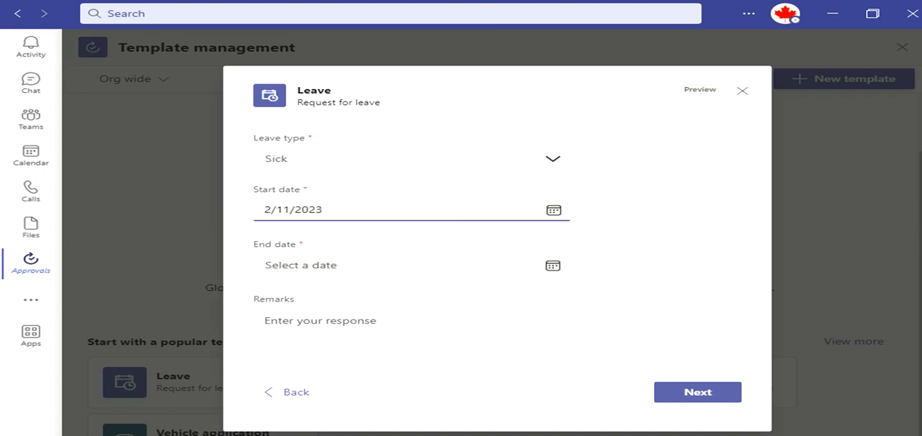
left_click(553, 266)
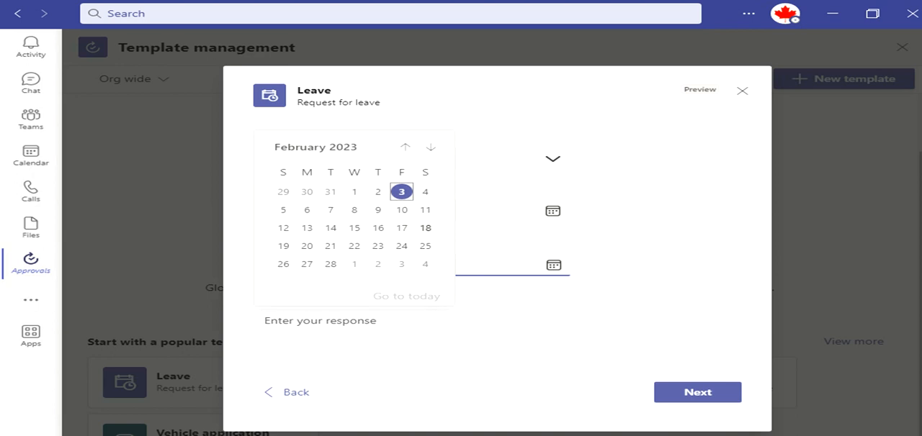
left_click(425, 227)
left_click(411, 321)
left_click(697, 393)
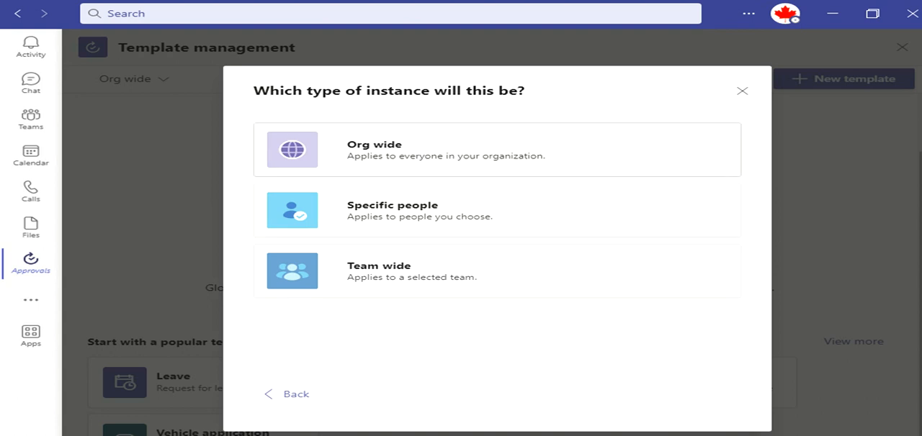
- Review the Org wide, Specific people and Team wide instance types and close the Leave template without creating it
key("Down")
key("Down")
key("Down")
key("Down")
key("Escape")
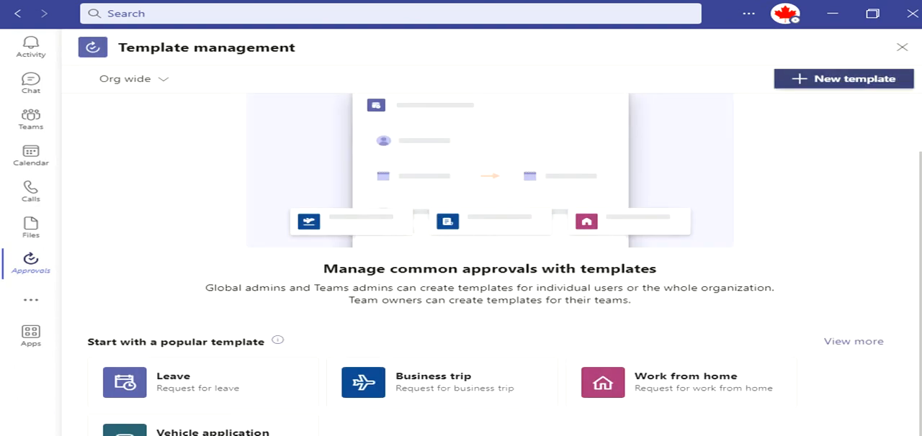
- Browse the template store's categories and start a new approval template from scratch
key("Return")
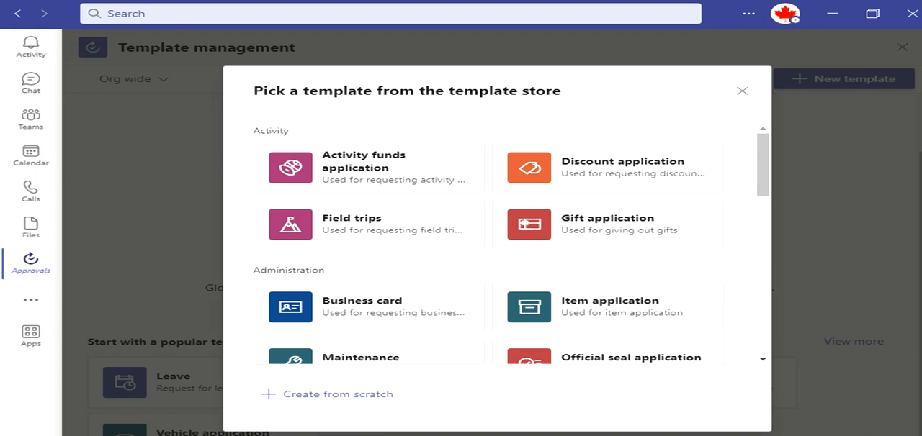
scroll(511, 244, "down", 5)
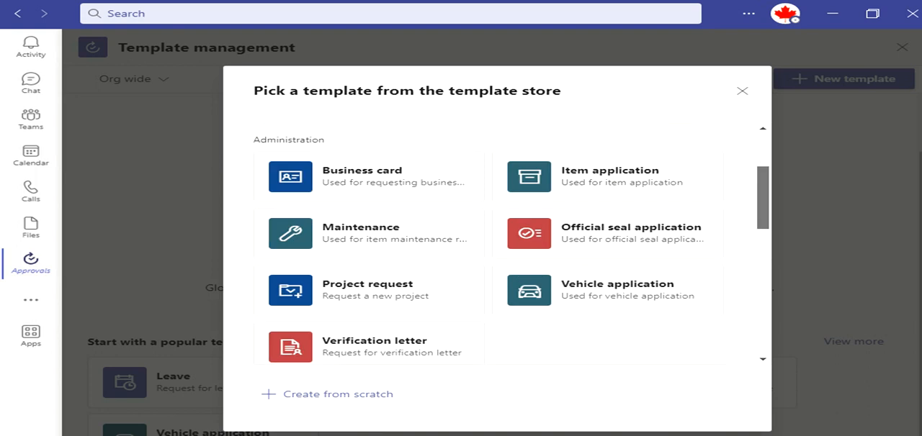
scroll(511, 244, "up", 2)
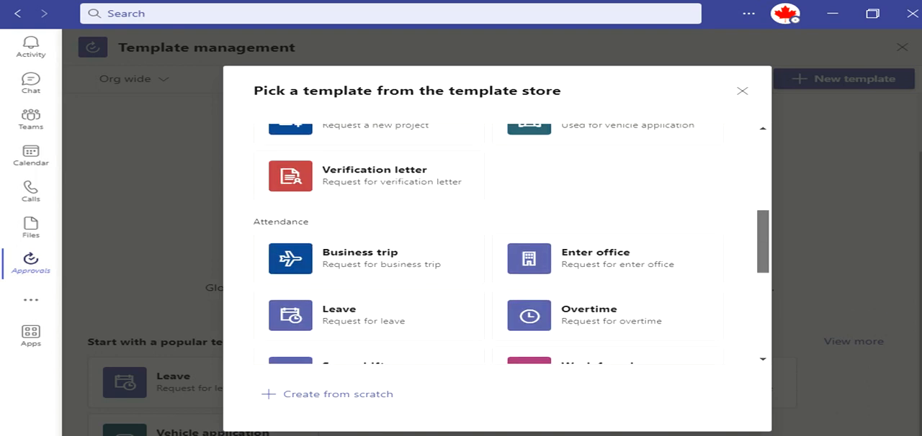
left_click_drag(762, 248, 762, 323)
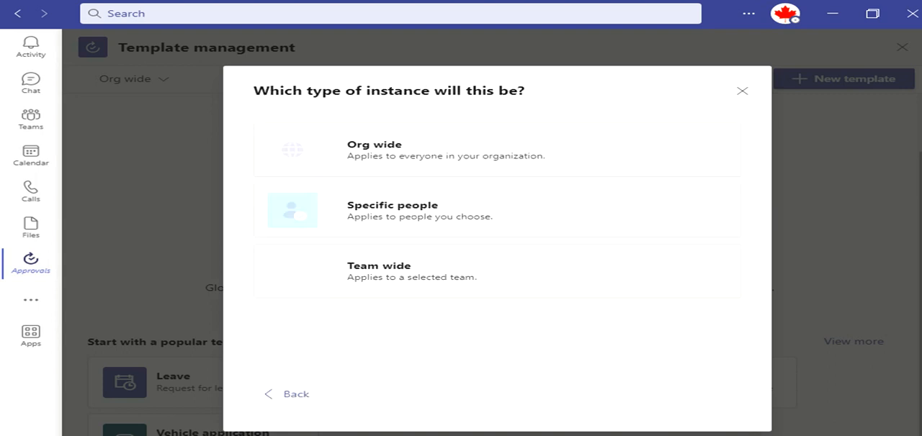
left_click(353, 394)
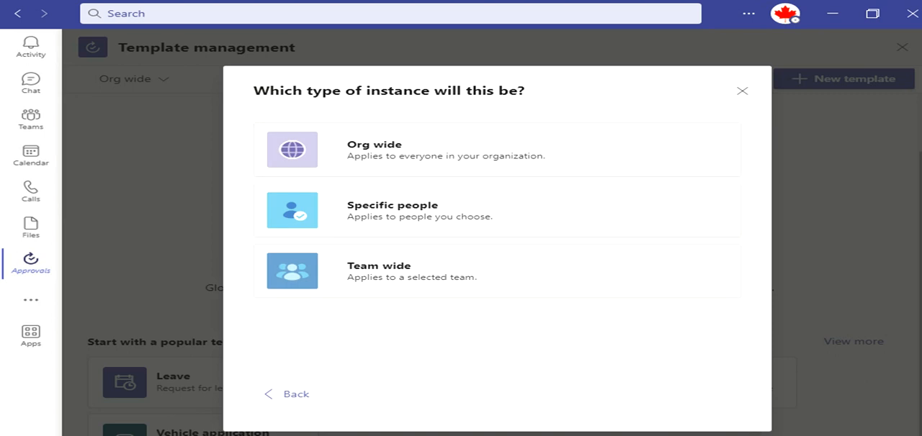
- Choose the Org wide instance type and create the Approvals App Admin team group
left_click(432, 150)
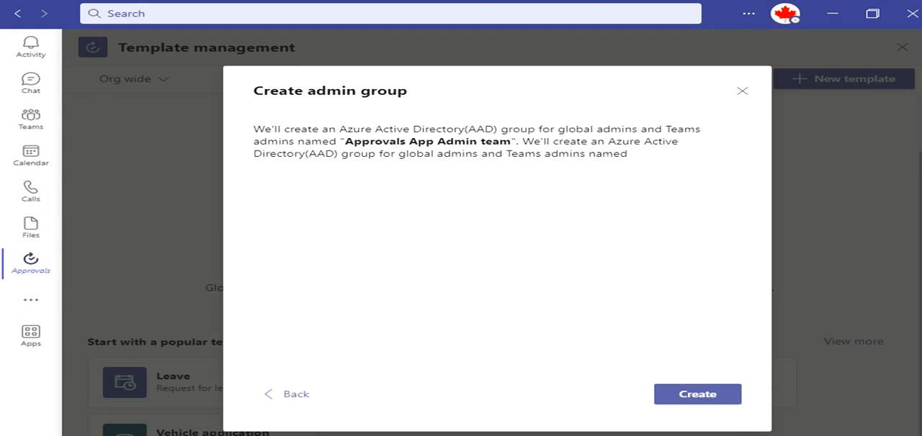
left_click(697, 395)
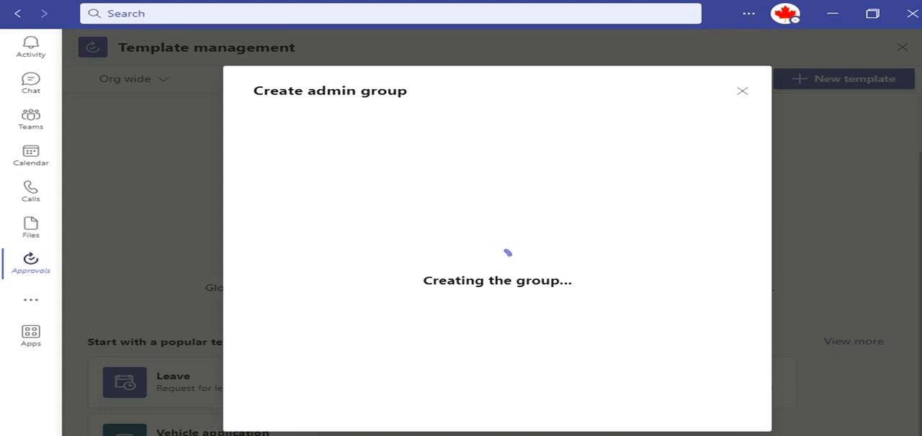
left_click(697, 397)
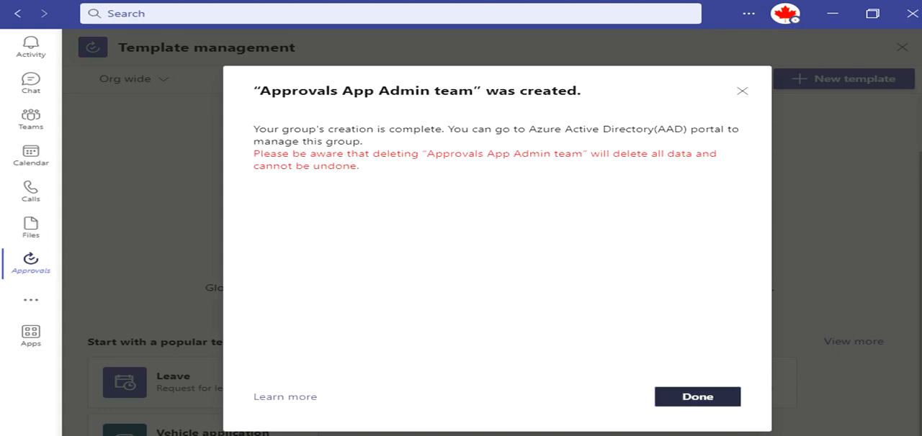
- Name the new Org wide template Tes and continue to its form design
left_click(594, 203)
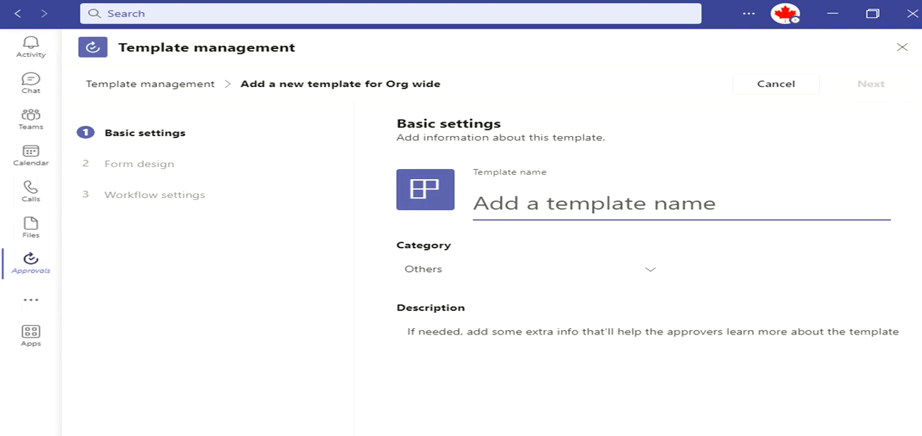
type("Test")
key("BackSpace")
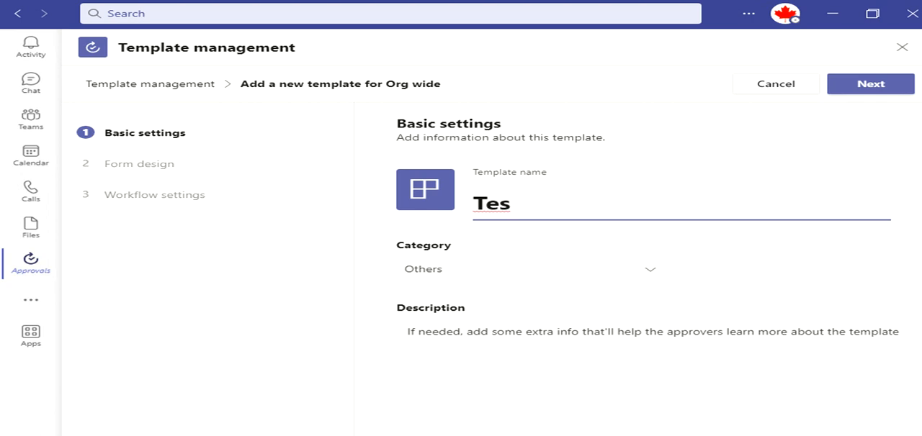
left_click(870, 84)
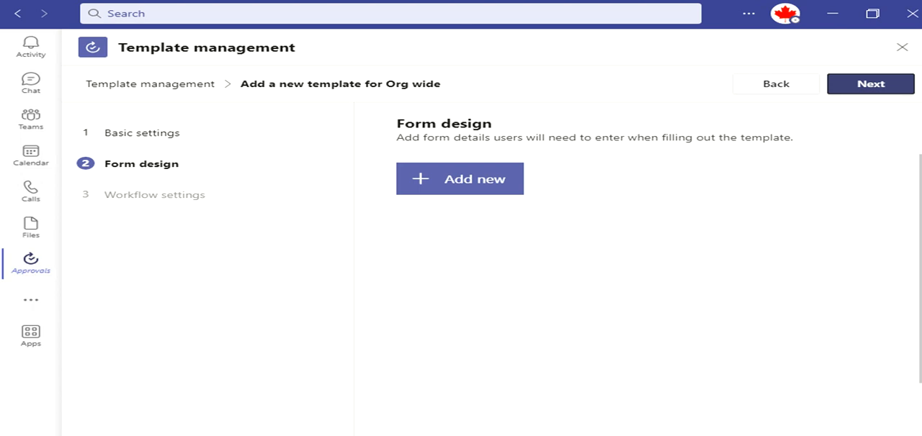
- Add a date question named Start Date to the form and make it required
left_click(470, 179)
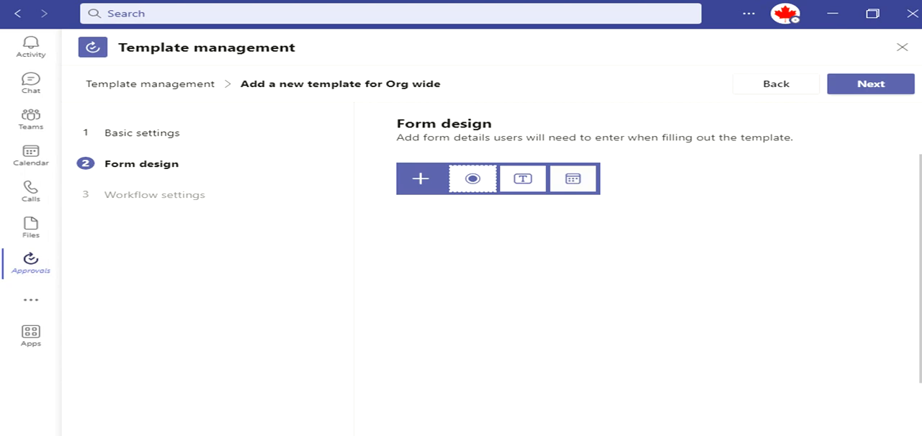
left_click(573, 179)
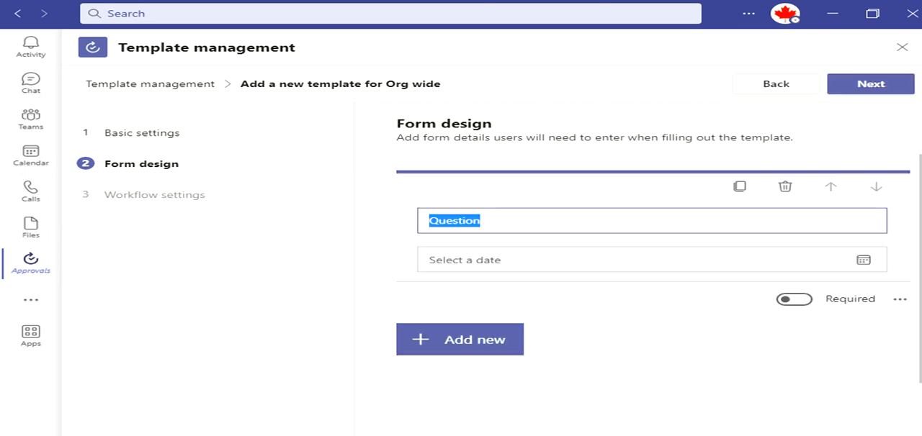
type("Start Date")
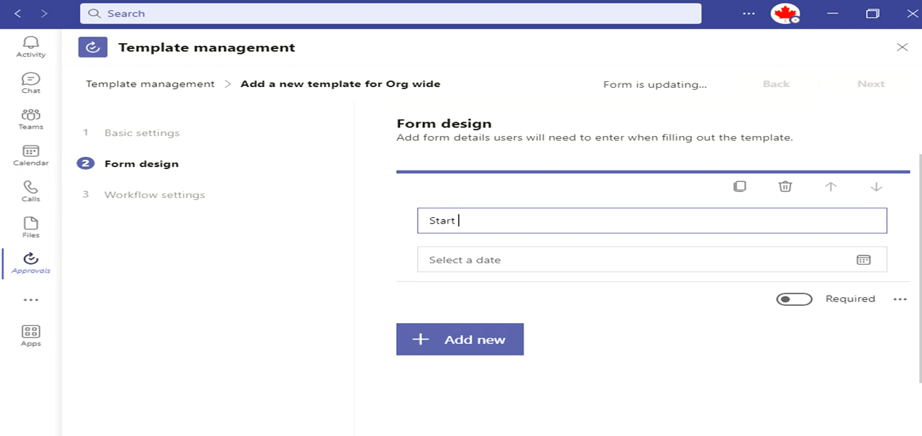
left_click(793, 299)
left_click(899, 299)
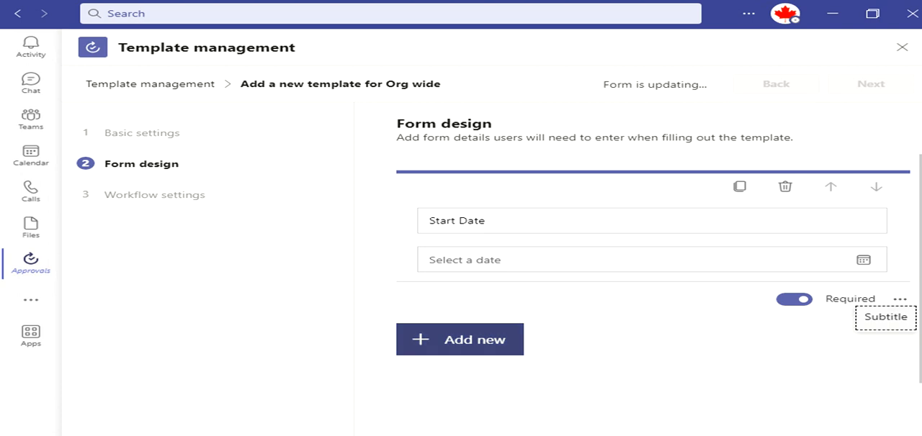
- Add a second required date question named End Date and continue to the workflow settings
left_click(469, 340)
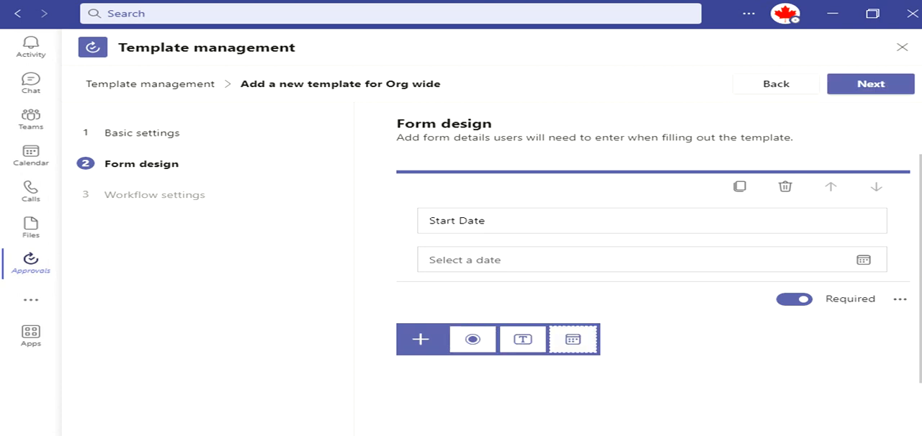
left_click(573, 339)
type("End Date")
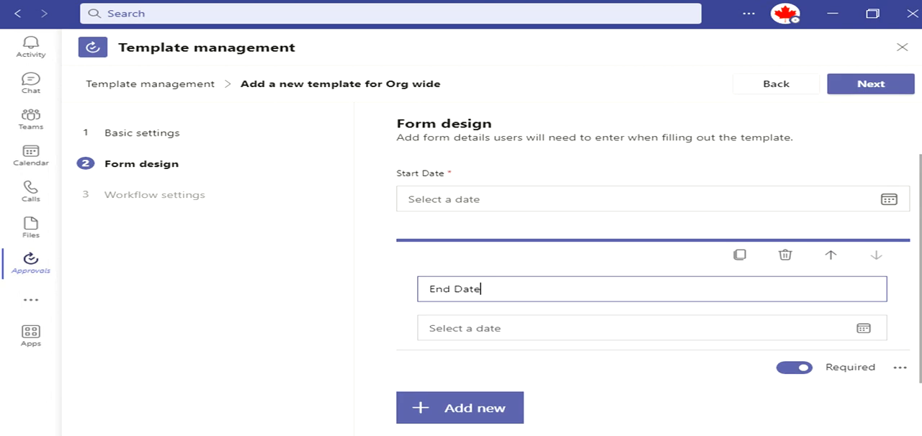
left_click(869, 84)
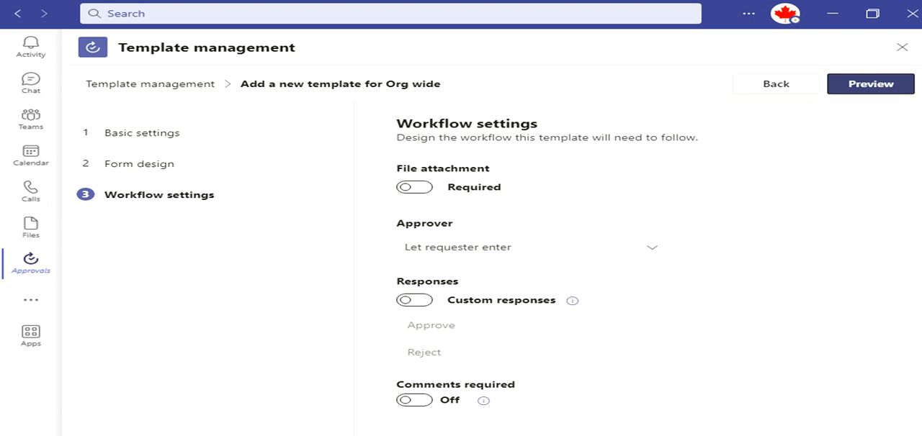
- Set the approver to Direct manager as approver, with Let requester enter if the direct manager is missing
left_click(652, 248)
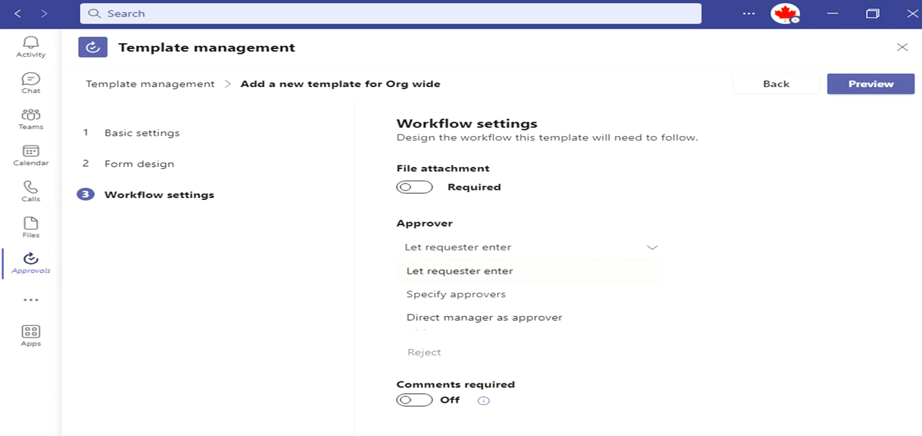
left_click(484, 318)
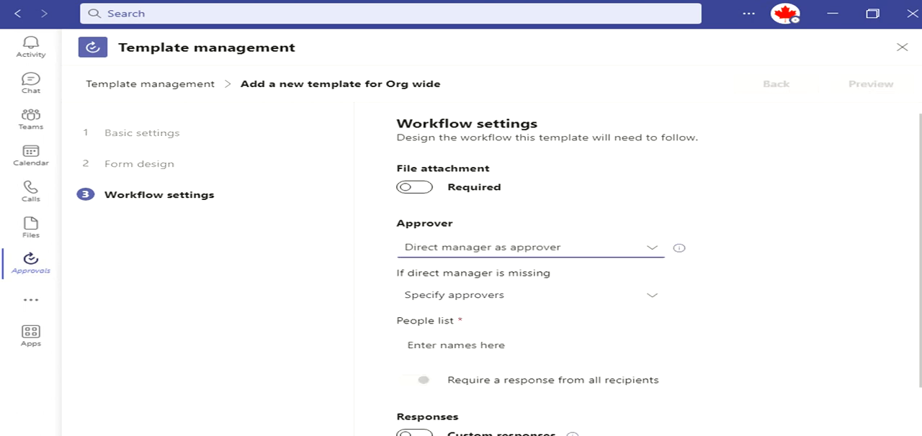
left_click(530, 295)
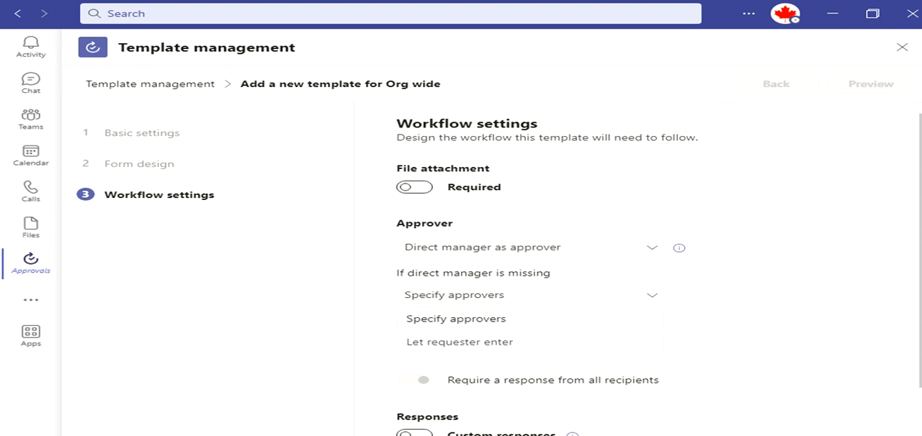
left_click(459, 342)
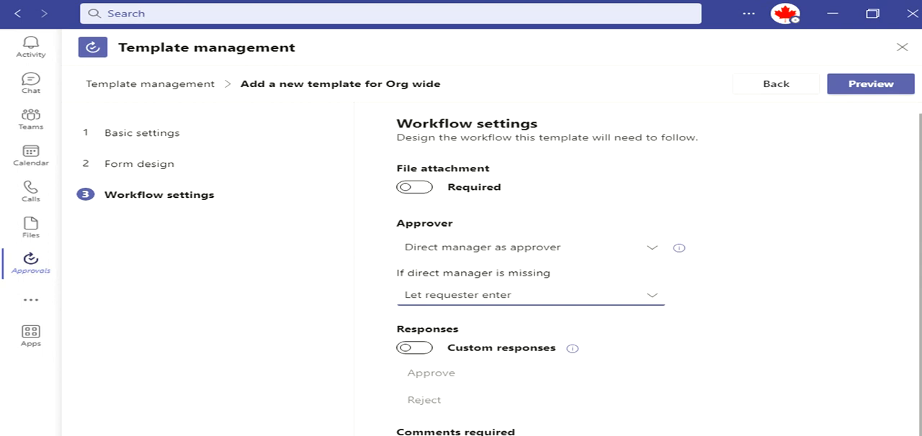
- Try custom responses in the workflow settings and turn them back off
scroll(637, 274, "down", 1)
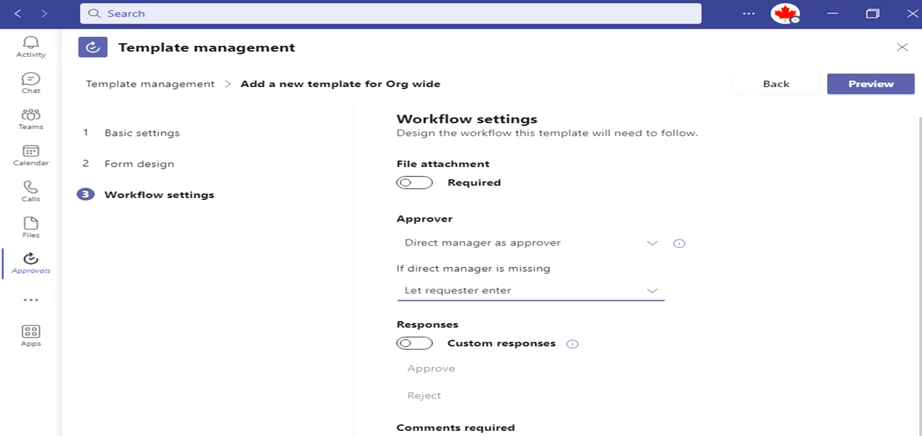
left_click(414, 343)
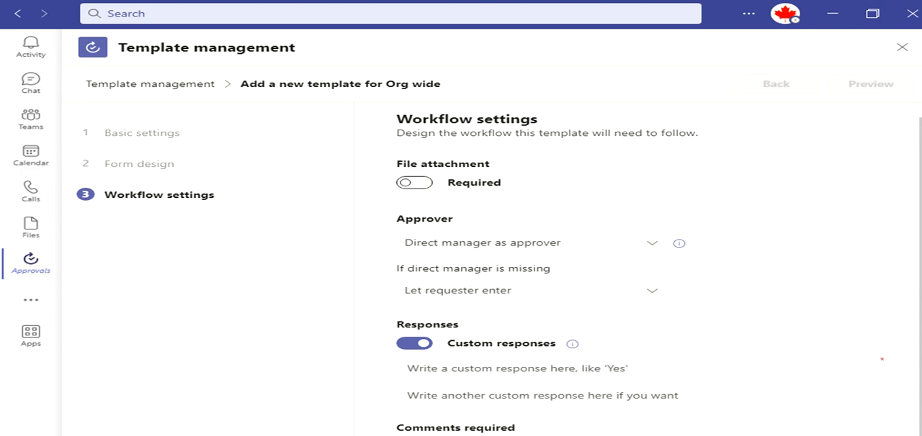
left_click(414, 344)
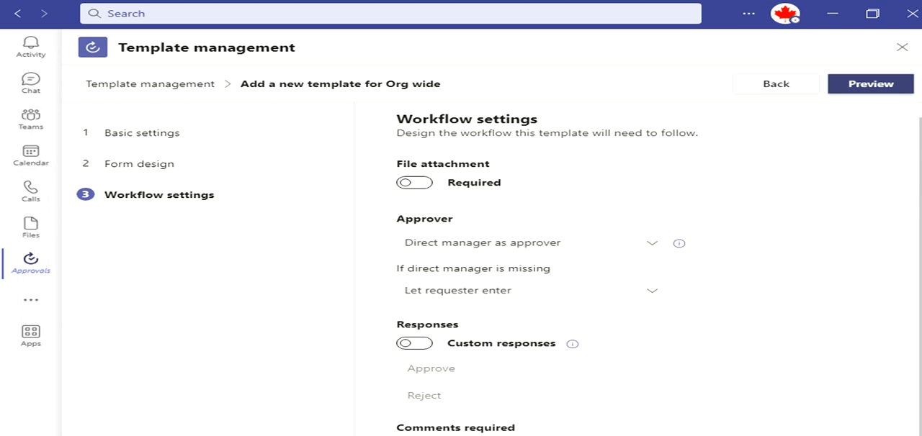
- Preview the new template and review its request name, approvers and date fields
left_click(870, 84)
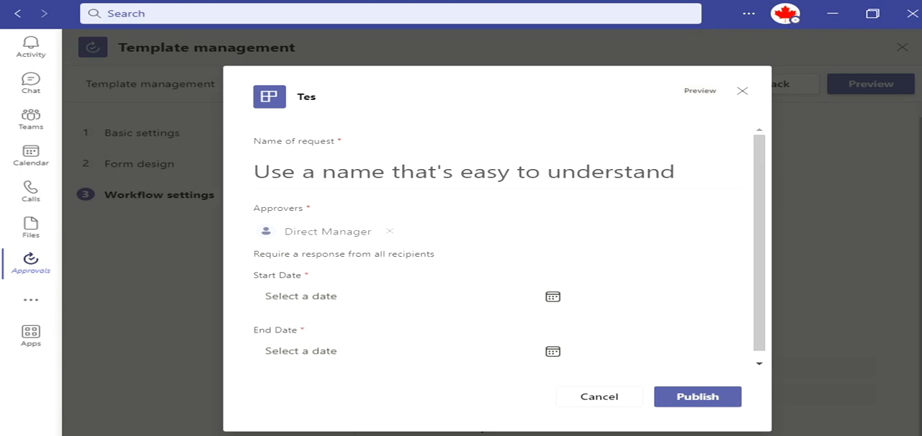
scroll(510, 245, "down", 1)
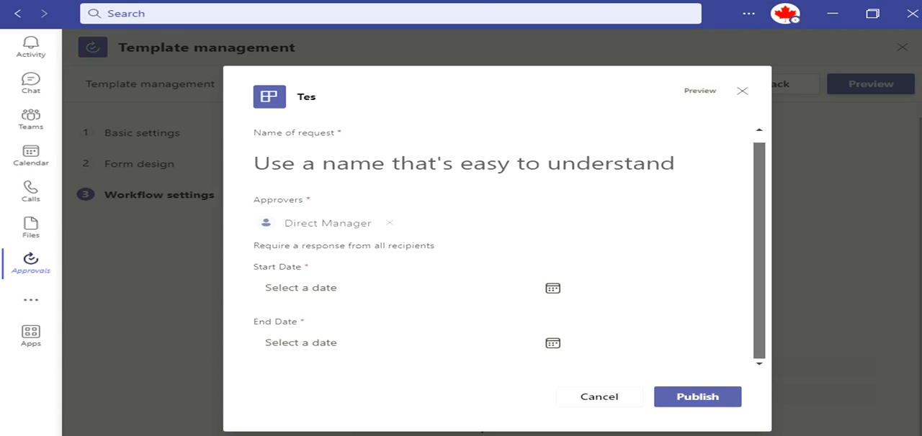
scroll(510, 244, "up", 1)
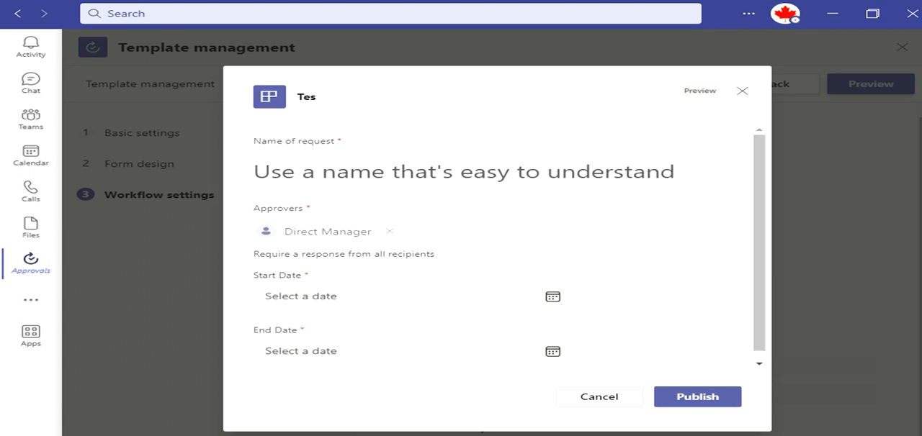